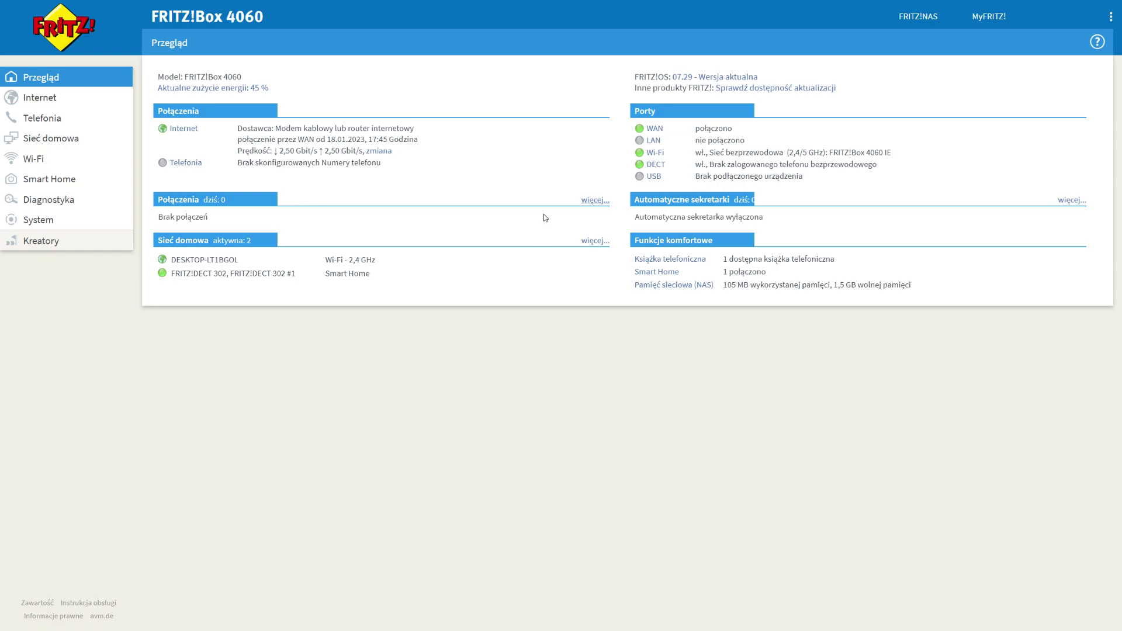
Step: Look at the DECT base station settings, and open the FRITZ!DECT 302 #1 thermostat's profile from the Smart Home device management
left_click(688, 170)
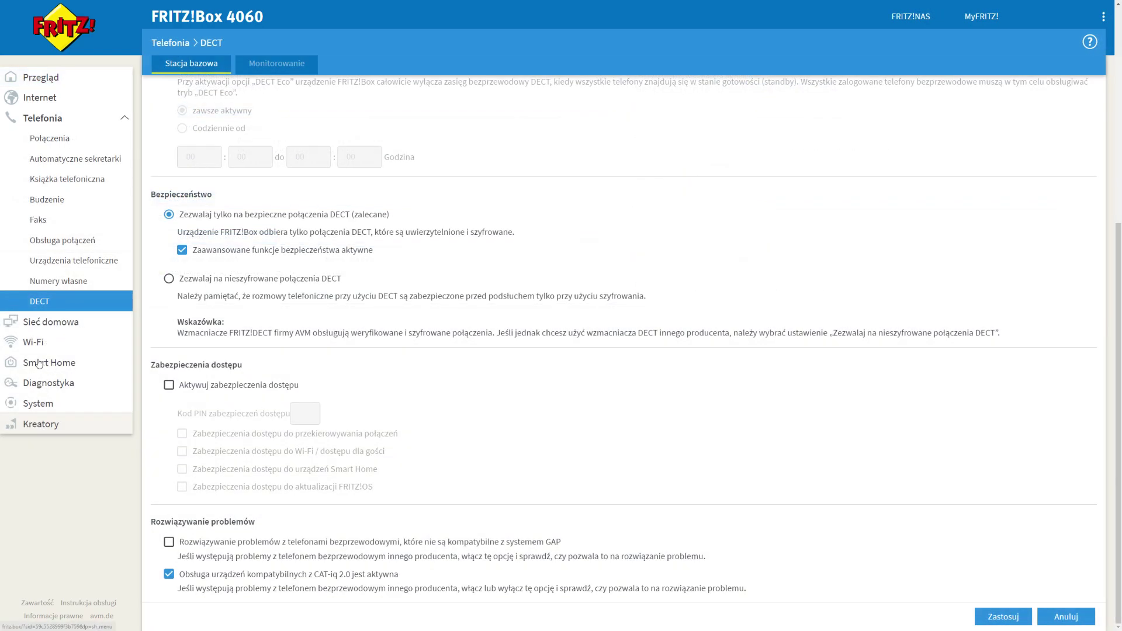
left_click(39, 364)
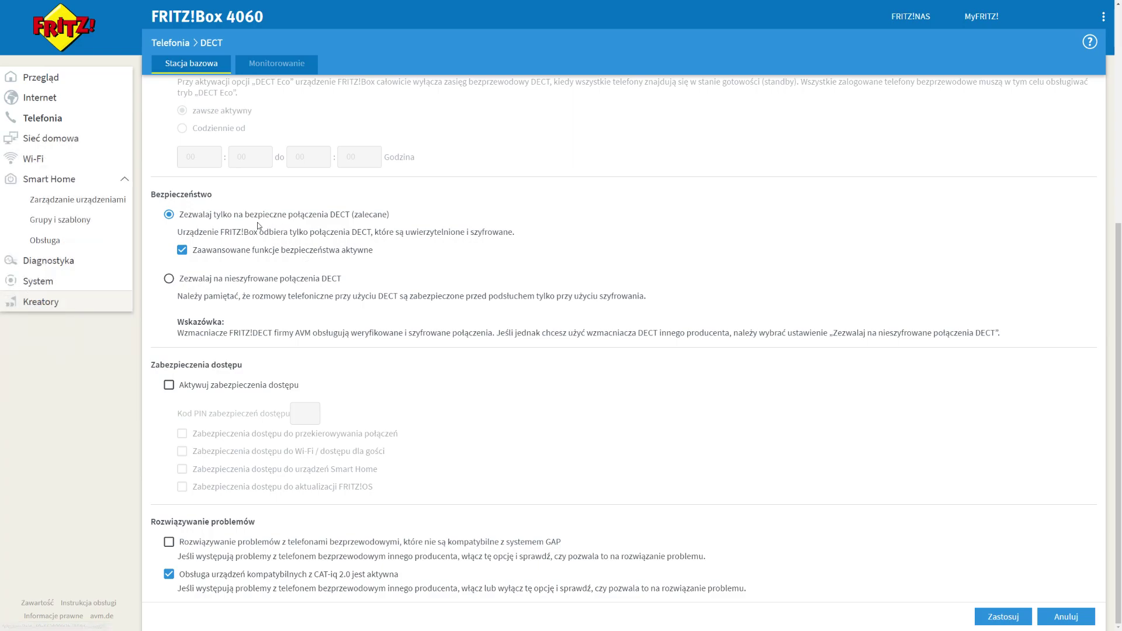
left_click(56, 201)
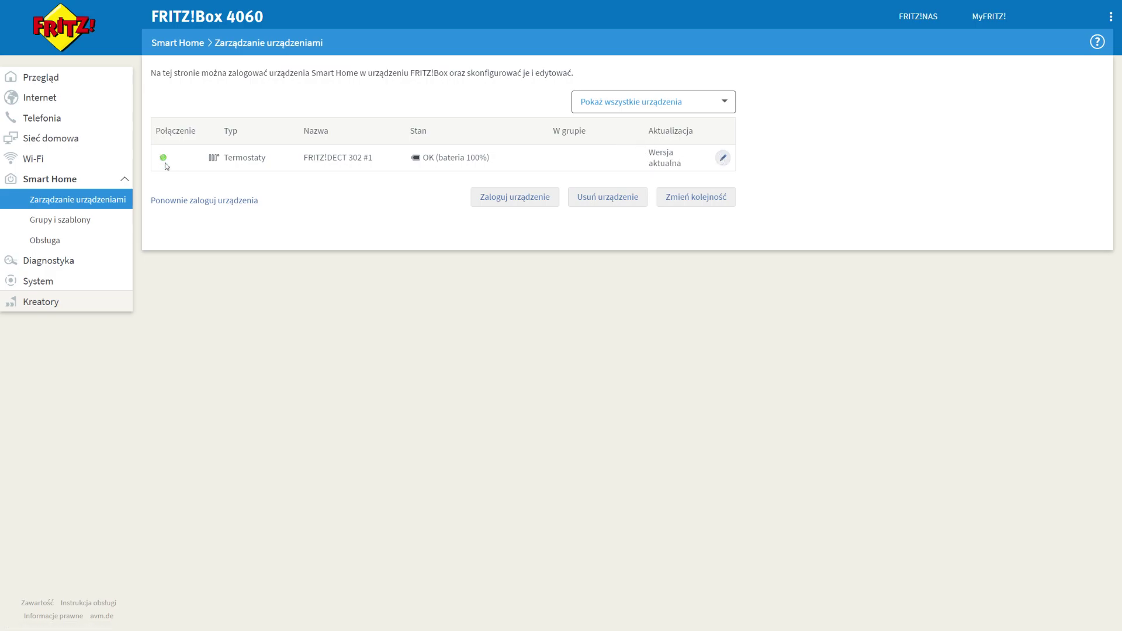
left_click(723, 158)
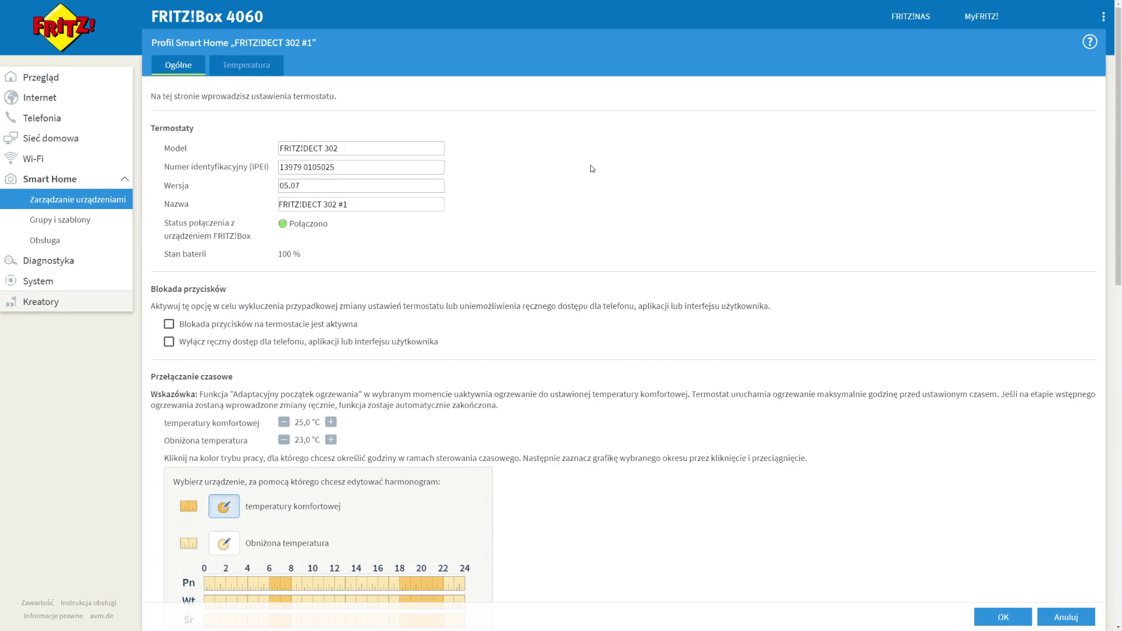
Step: Activate the button lock on the thermostat and deactivate it again
scroll(590, 165, "down", 3)
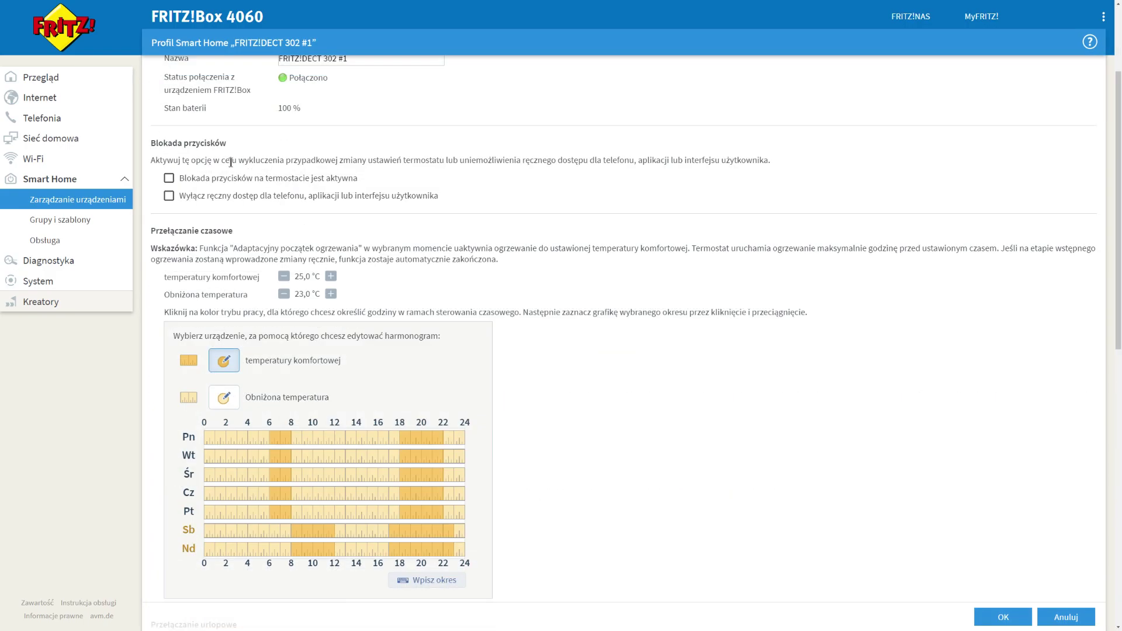
left_click(169, 178)
left_click(169, 178)
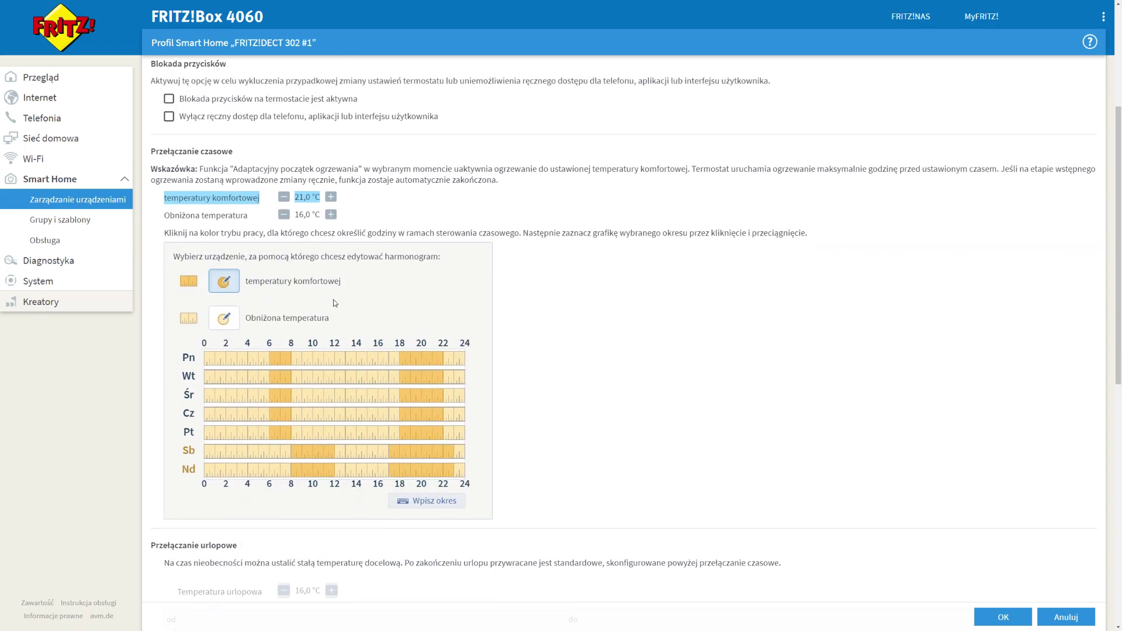
Step: Mark comfort temperature in the weekly schedule on Monday from 5:00 to 15:00 and on Tuesday from about 2:30 to 6:00
scroll(279, 197, "down", 1)
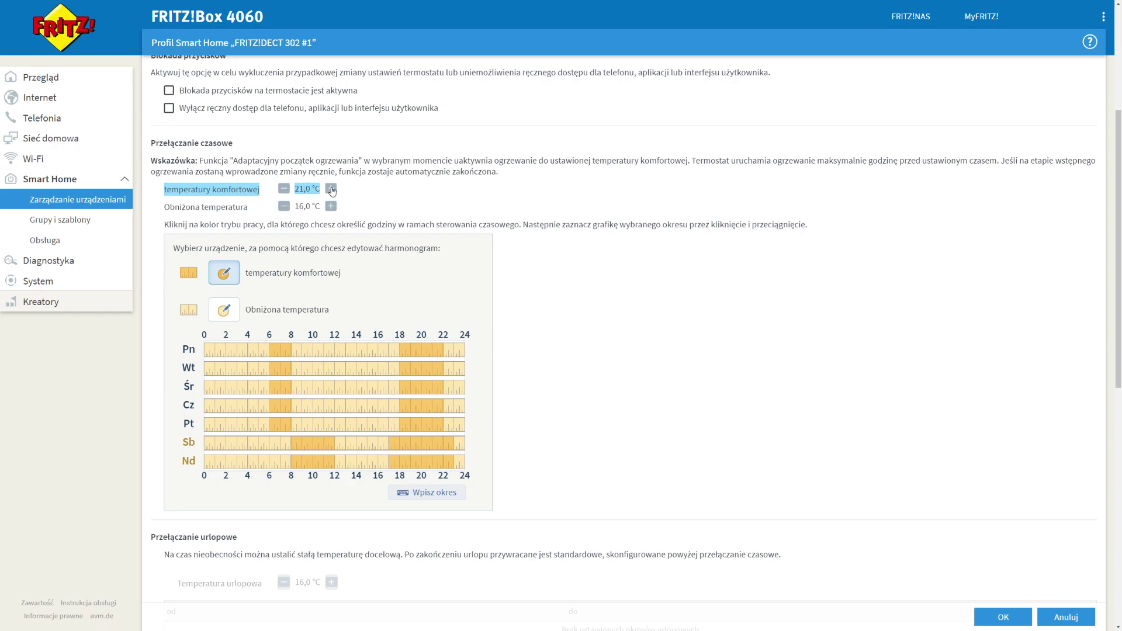
left_click_drag(259, 349, 367, 353)
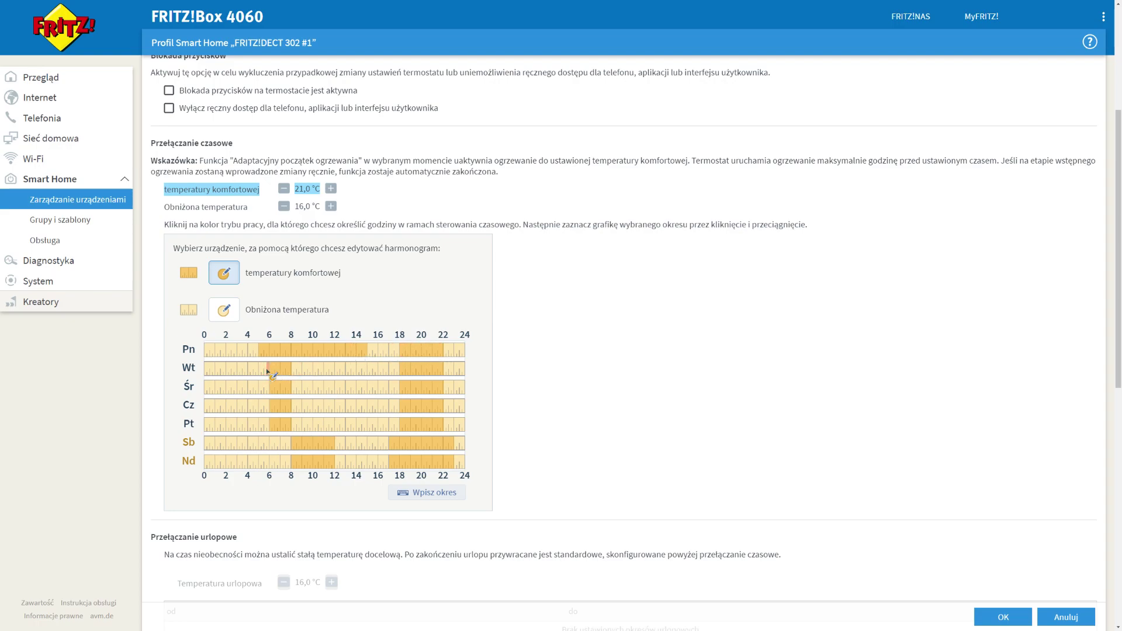
left_click_drag(270, 373, 232, 370)
Step: Mark reduced temperature in Sunday's schedule from 8:00 to about 10:00 and from about 19:00 to 23:00
left_click(276, 460)
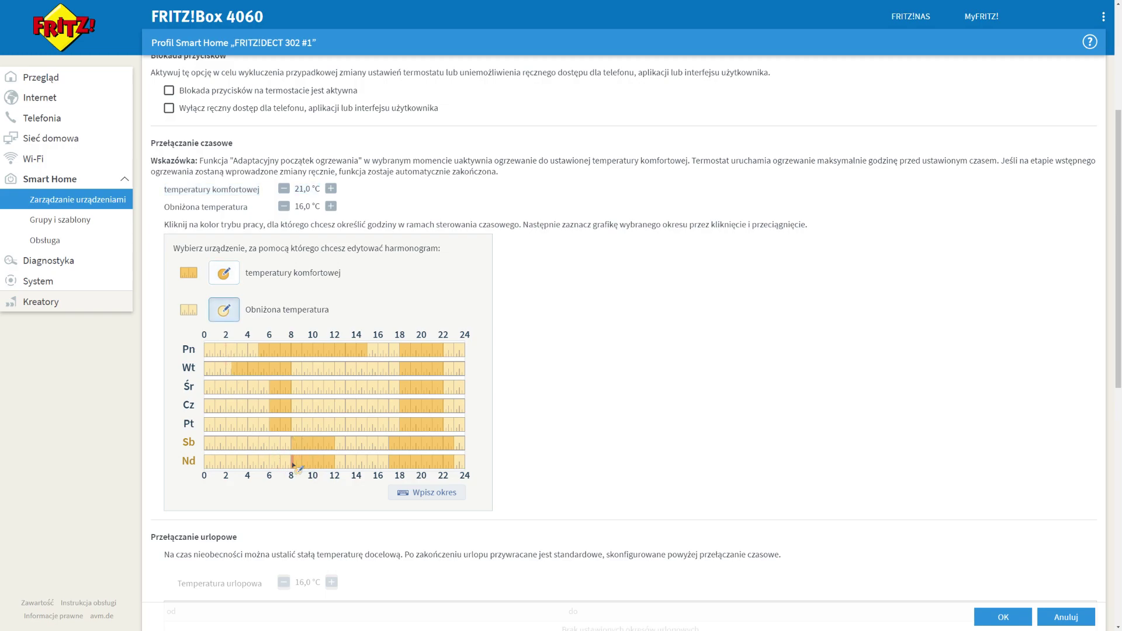
left_click_drag(293, 465, 316, 465)
left_click_drag(450, 465, 409, 465)
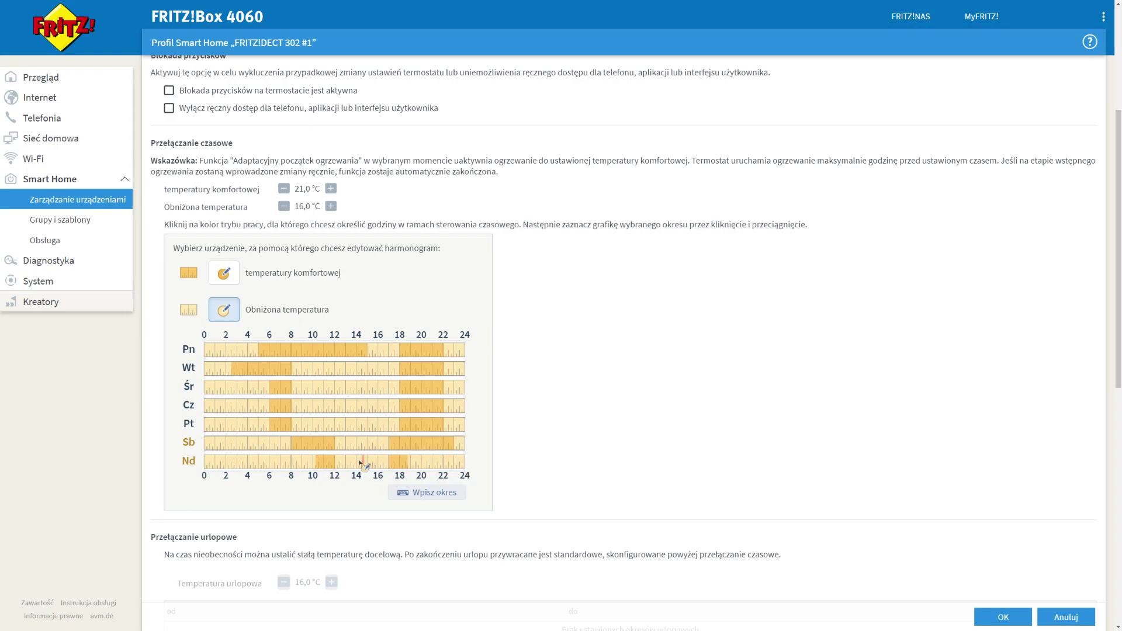
Step: Set the thermostat's comfort temperature to 23,0 °C
scroll(363, 383, "down", 3)
scroll(363, 383, "up", 3)
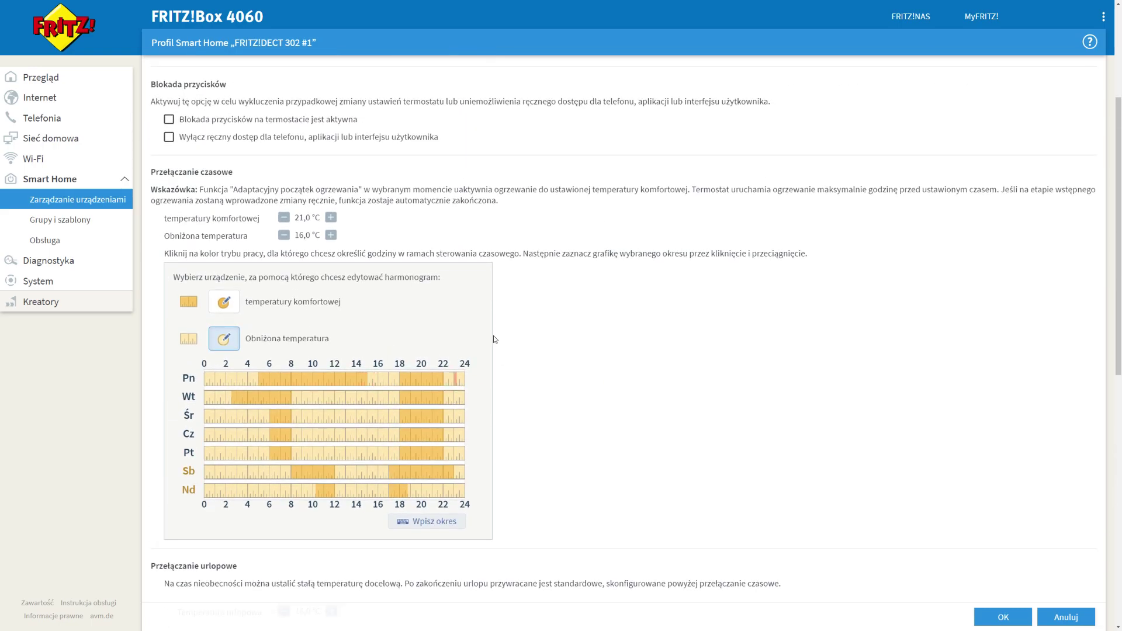
triple_click(331, 218)
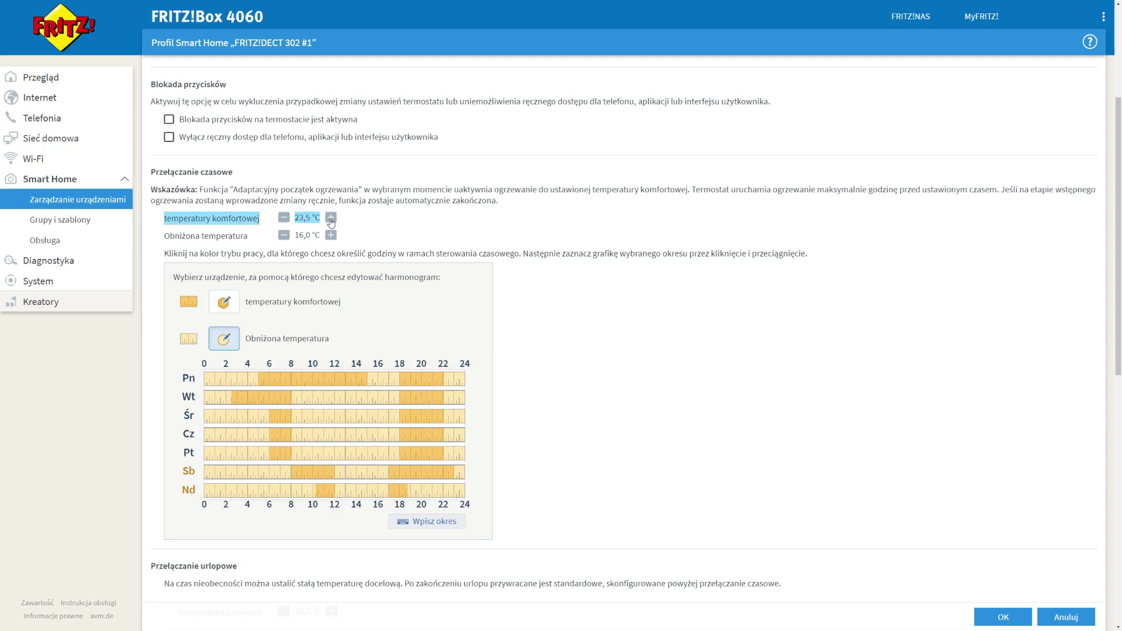
left_click(330, 218)
left_click(284, 218)
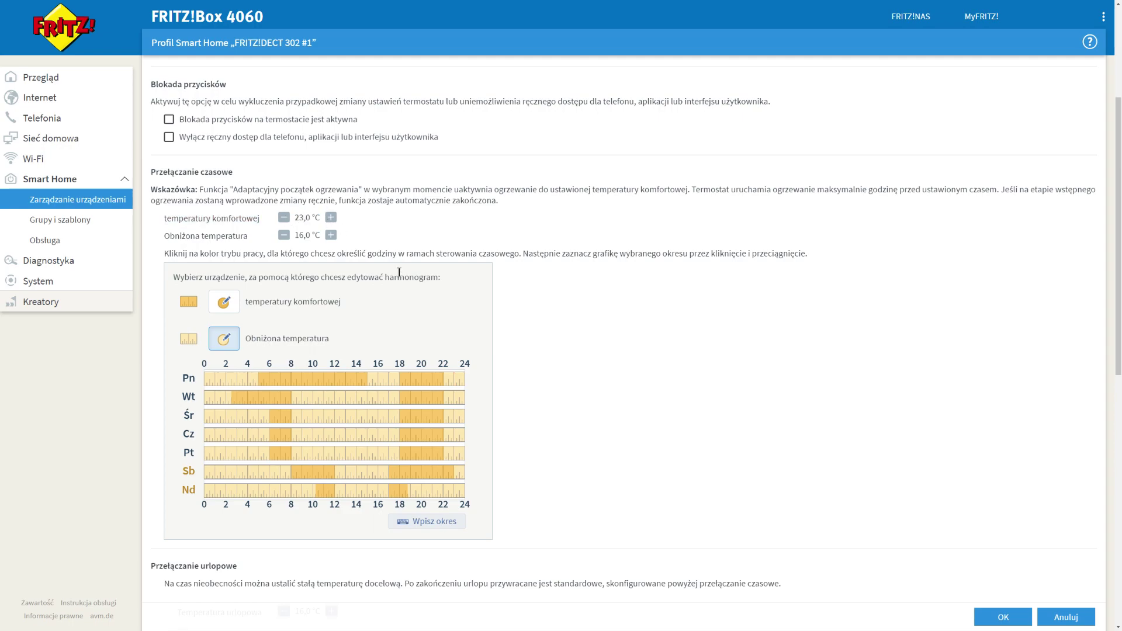
Step: Review the thermostat's time schedule, holiday switching, heating-off period, open-window detection and temperature offset settings
scroll(416, 342, "down", 1)
scroll(389, 374, "up", 2)
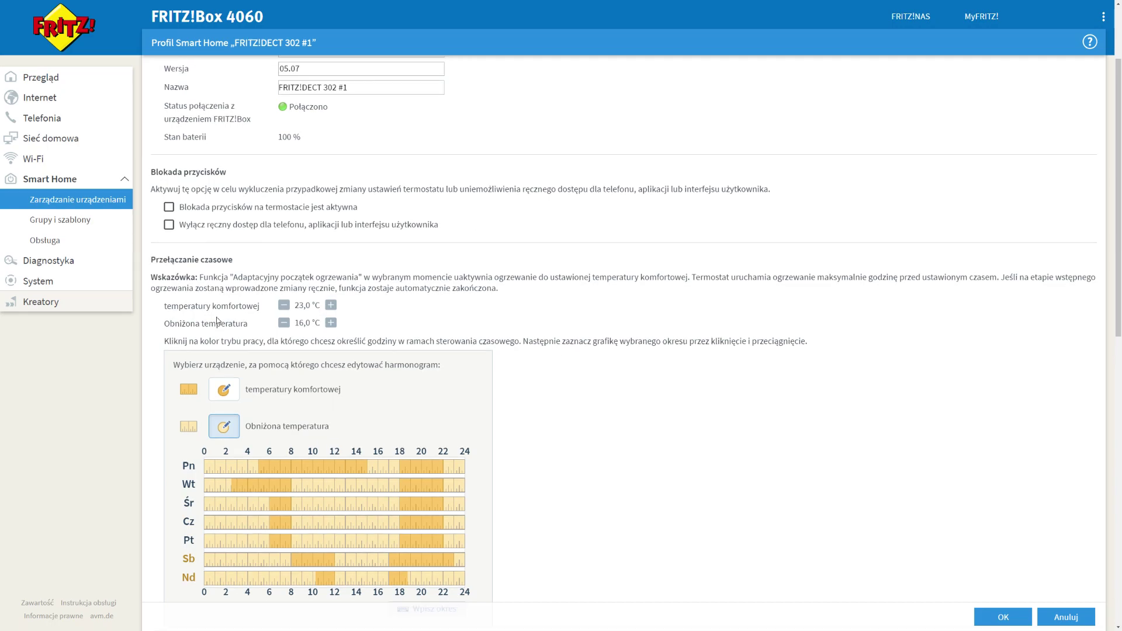
scroll(353, 431, "down", 1)
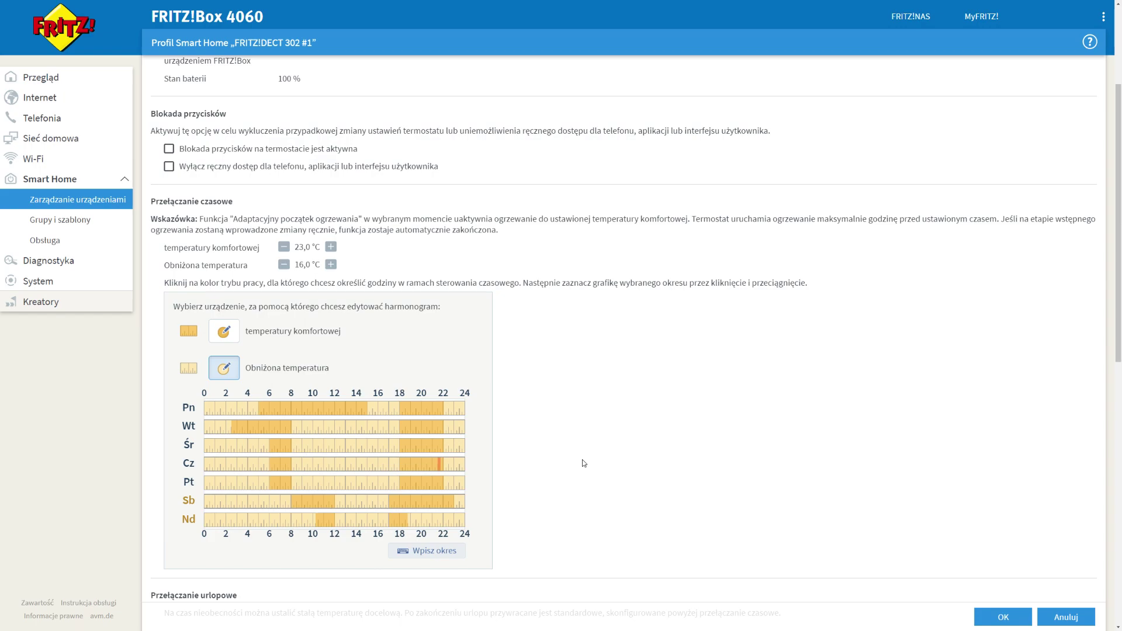
scroll(582, 459, "down", 5)
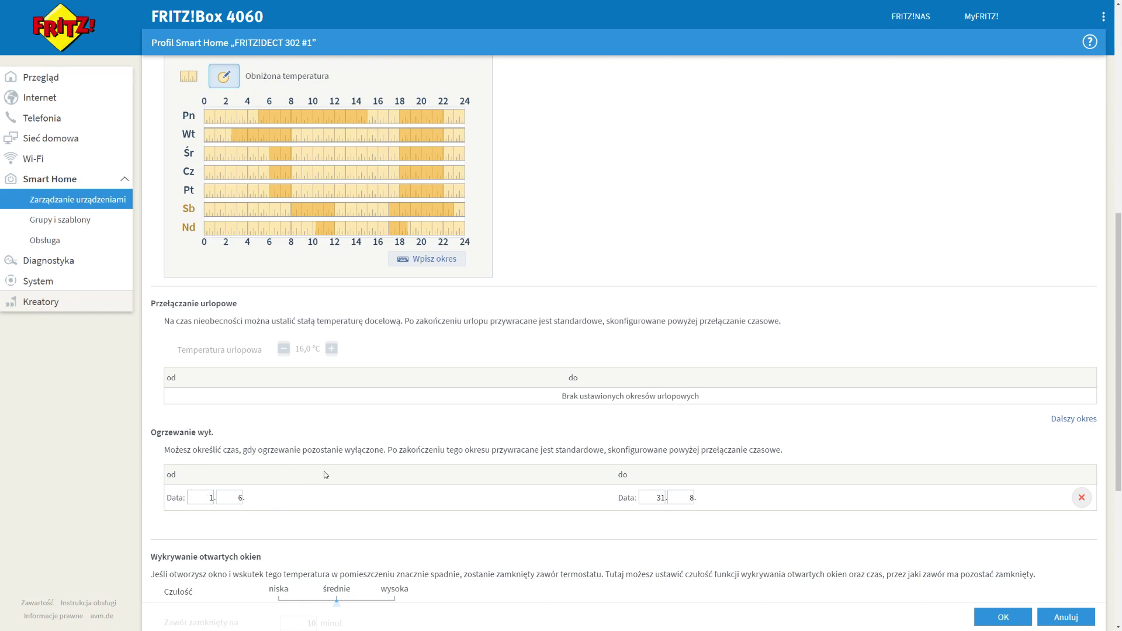
scroll(450, 463, "down", 4)
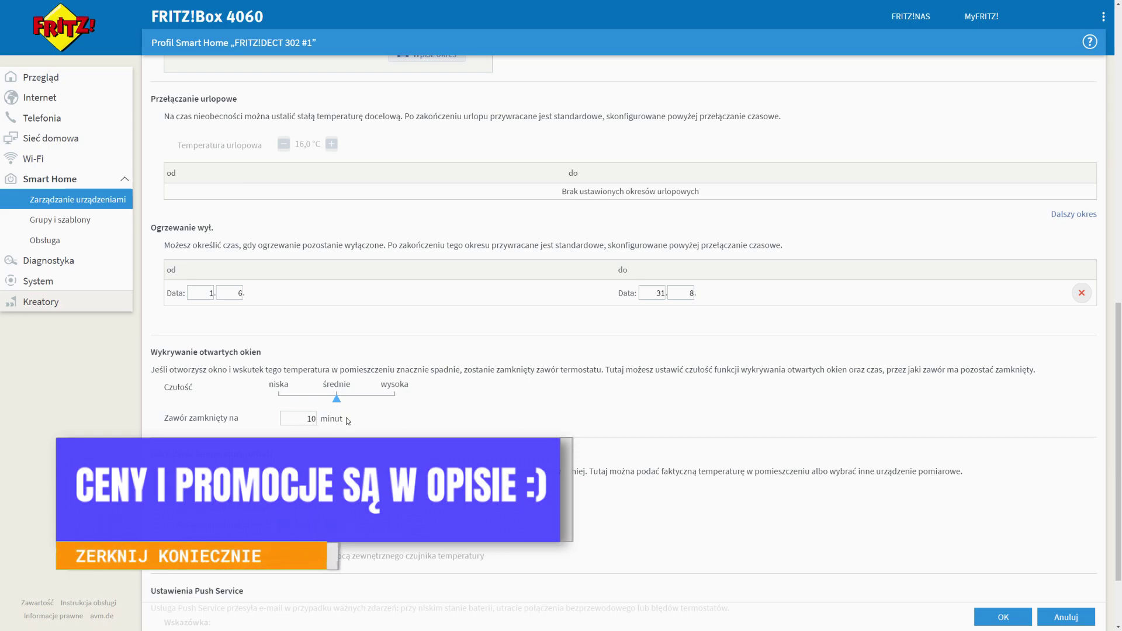
scroll(370, 425, "down", 1)
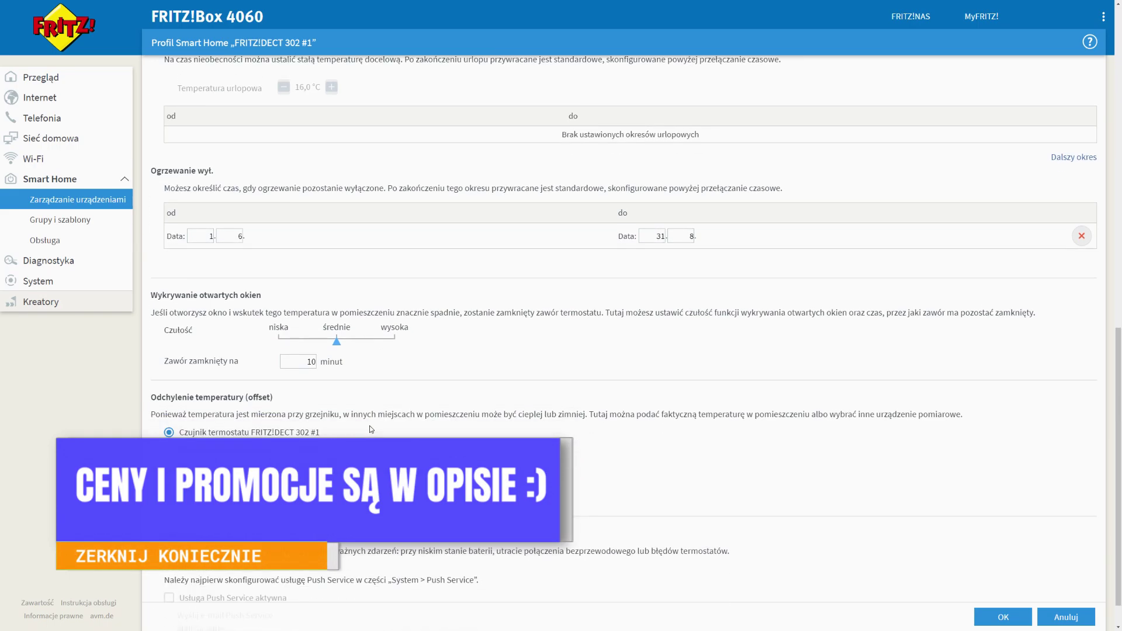
scroll(367, 428, "up", 1)
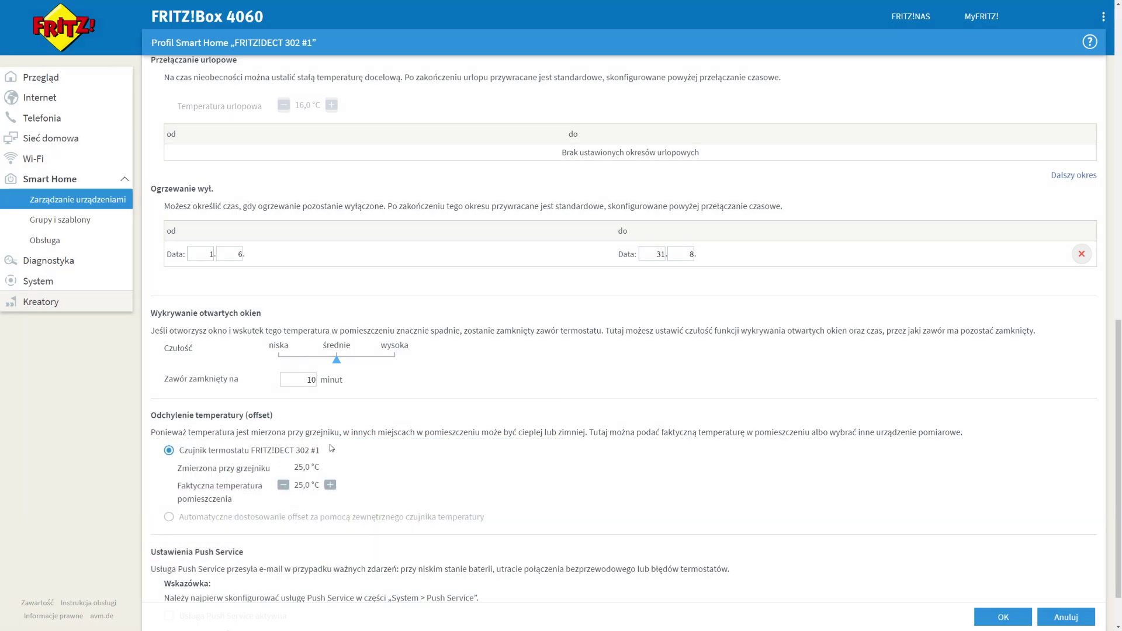
scroll(305, 461, "up", 10)
scroll(329, 444, "up", 2)
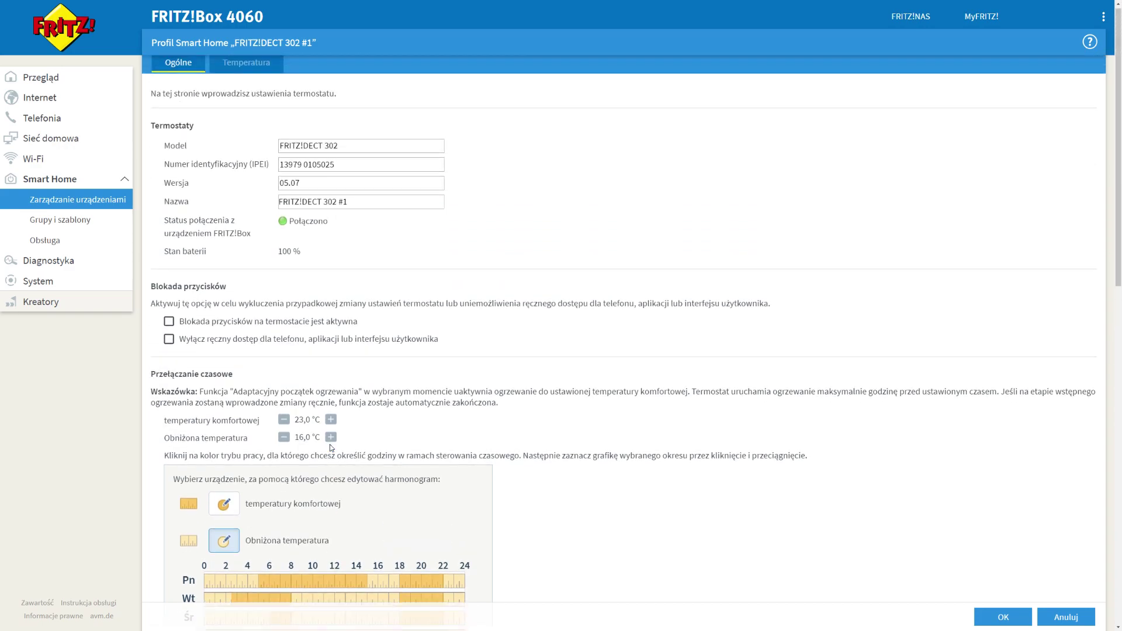
Step: View the thermostat's temperature chart for the last 24 hours and the Smart Home groups and templates overview
left_click(236, 72)
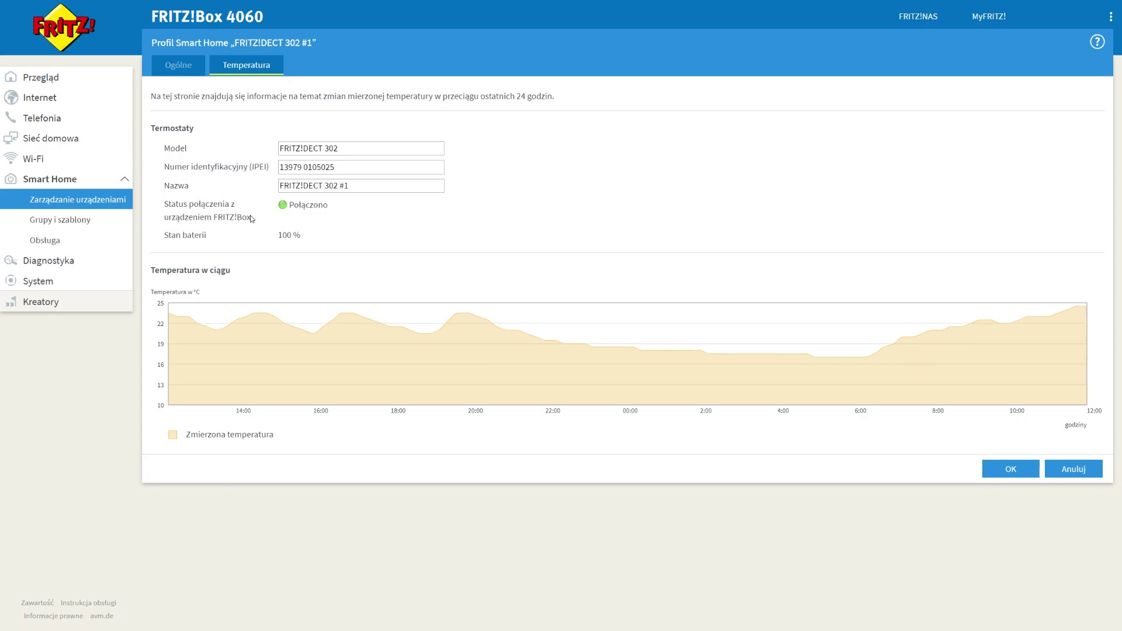
left_click(57, 220)
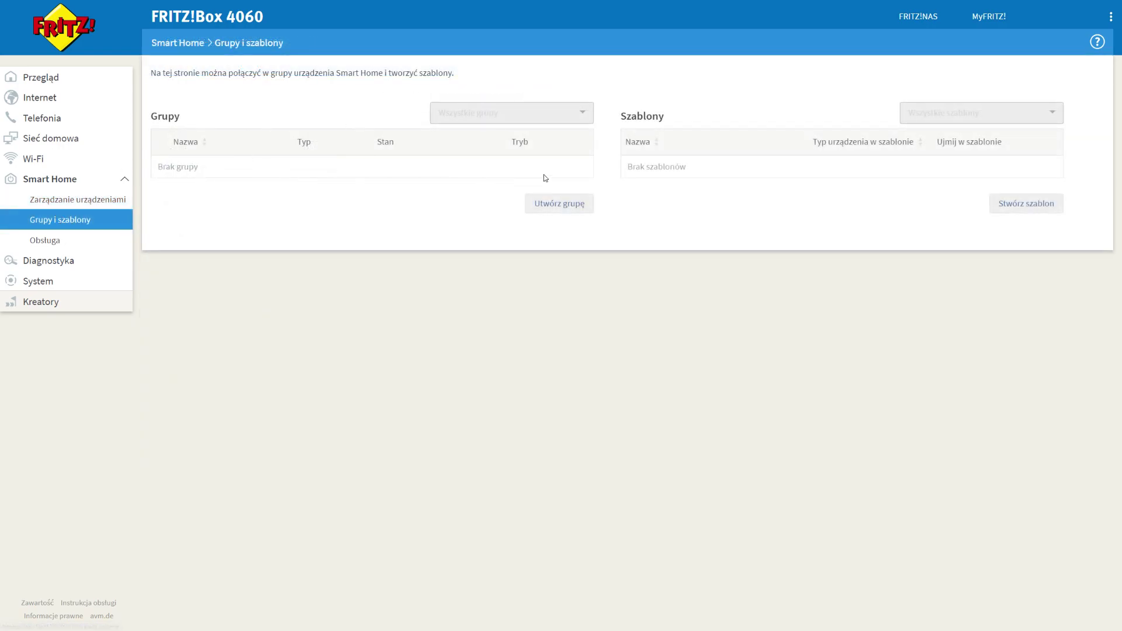
Step: Expand the thermostat's details in the Smart Home operation overview (Obsługa), and open its profile to look through the general settings
left_click(61, 240)
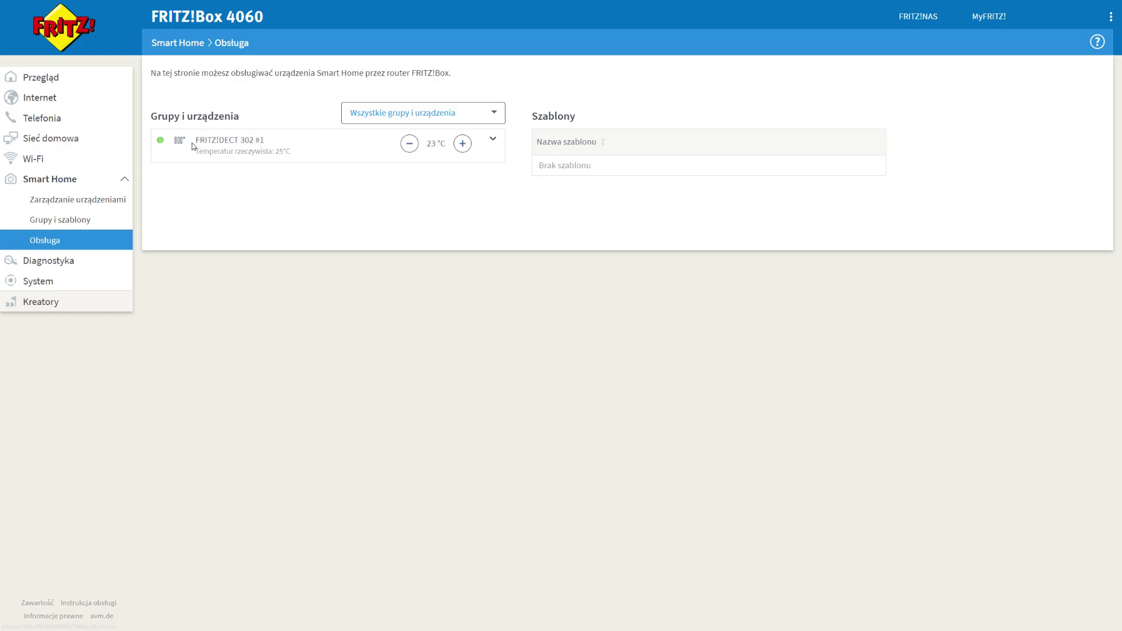
left_click(424, 135)
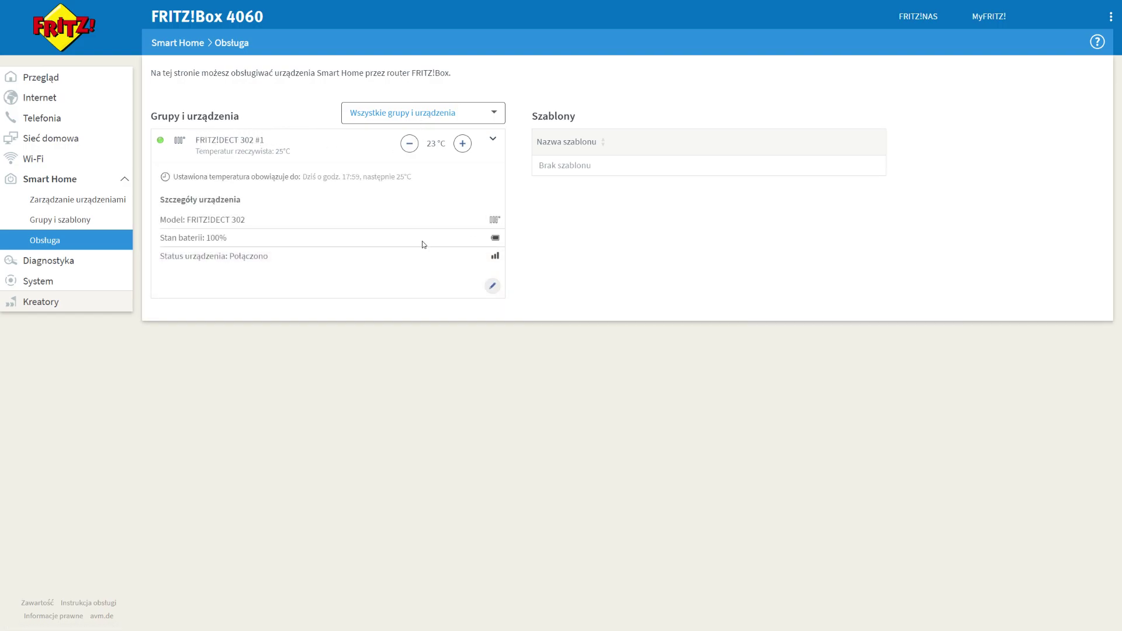
left_click(494, 289)
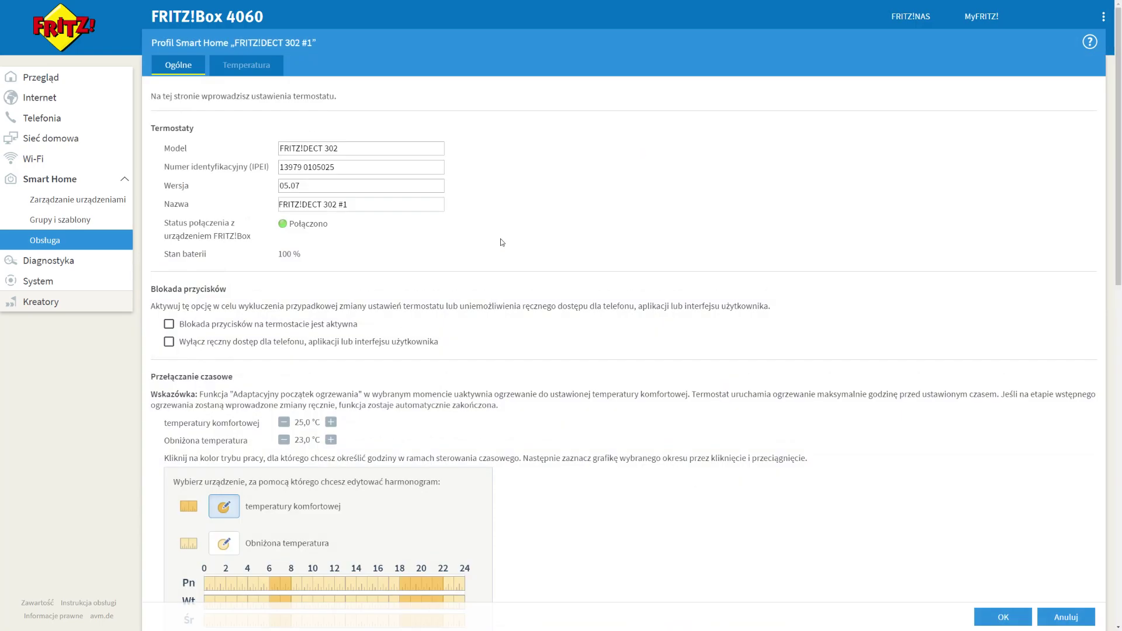
scroll(500, 239, "down", 5)
scroll(500, 238, "down", 5)
scroll(500, 238, "up", 10)
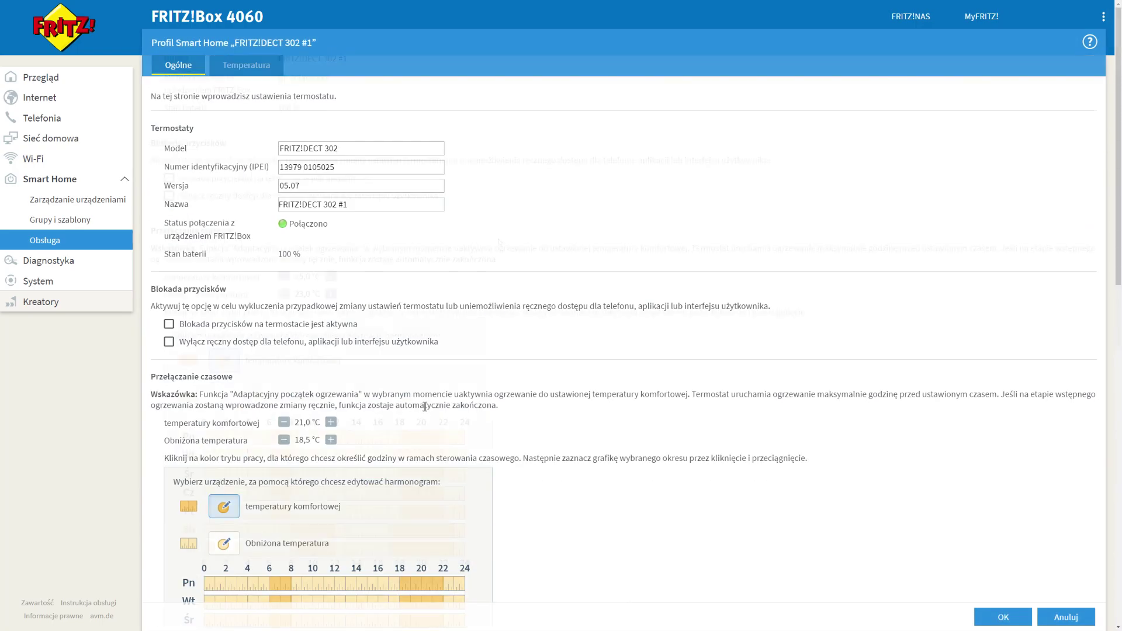